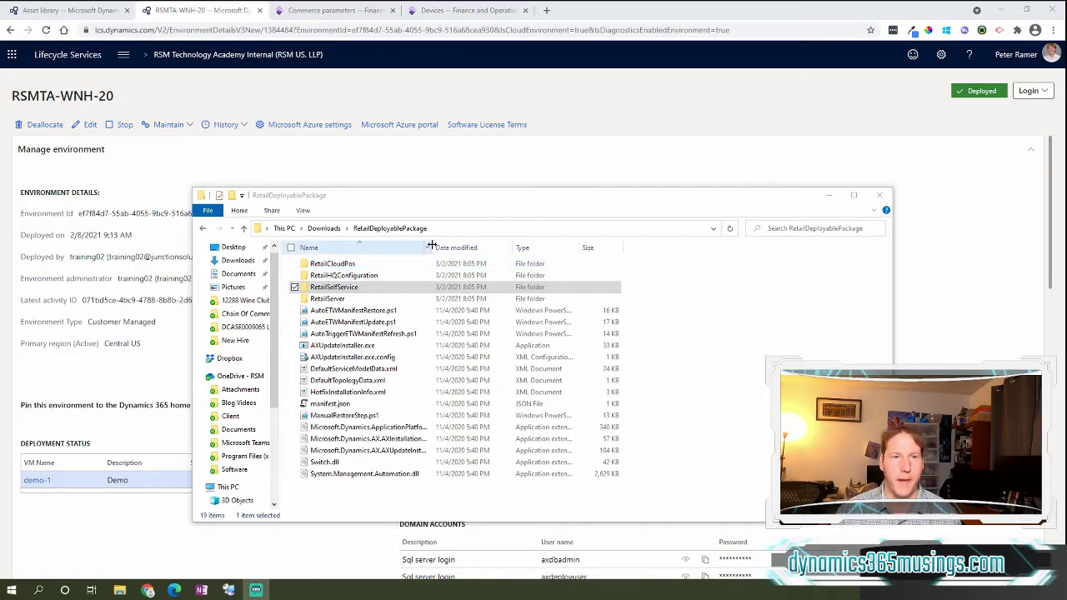
Step: Review the Retail Self-service package section of the asset library and the maintenance options of the RSMTA-WNH-20 environment
click(80, 15)
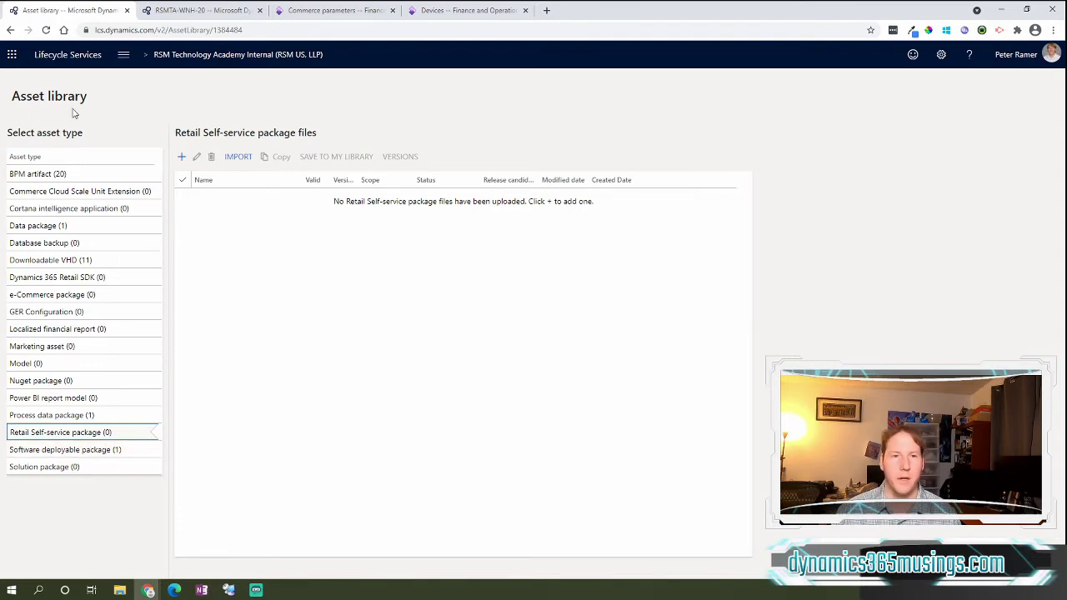
click(208, 10)
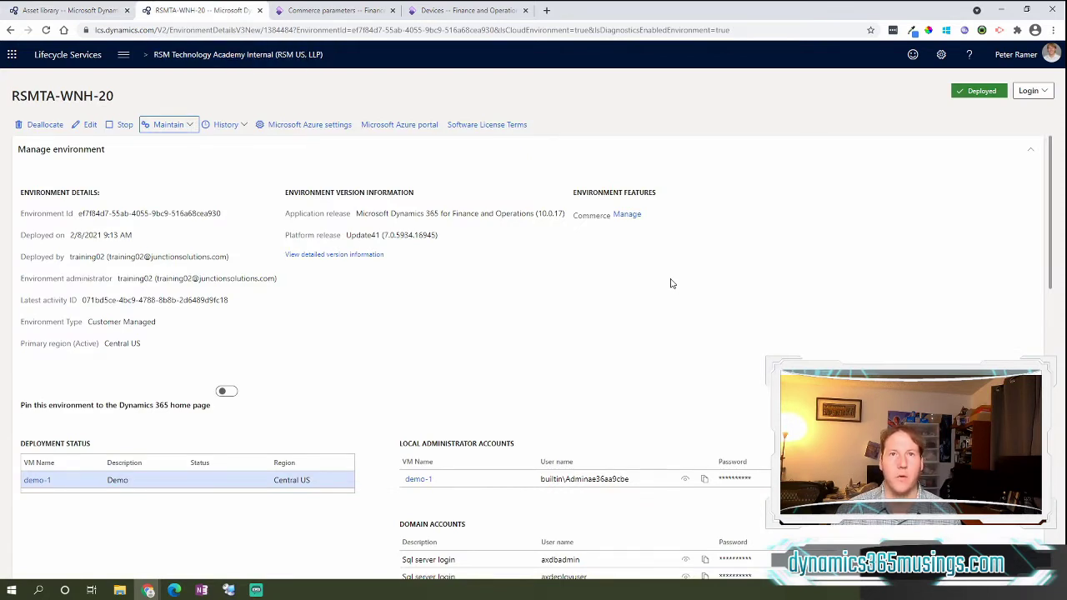
click(191, 127)
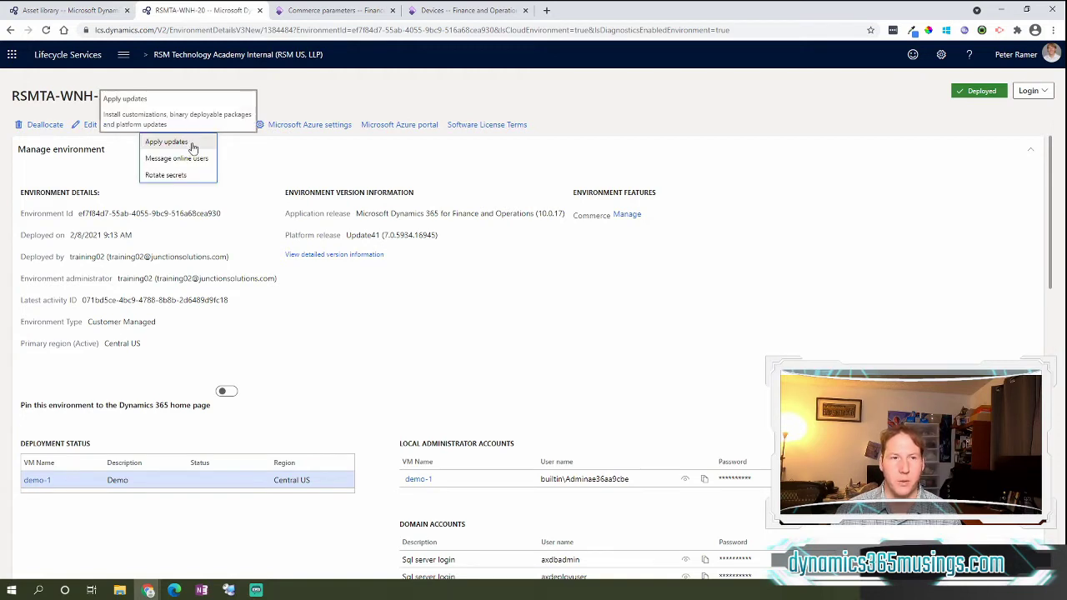
click(285, 158)
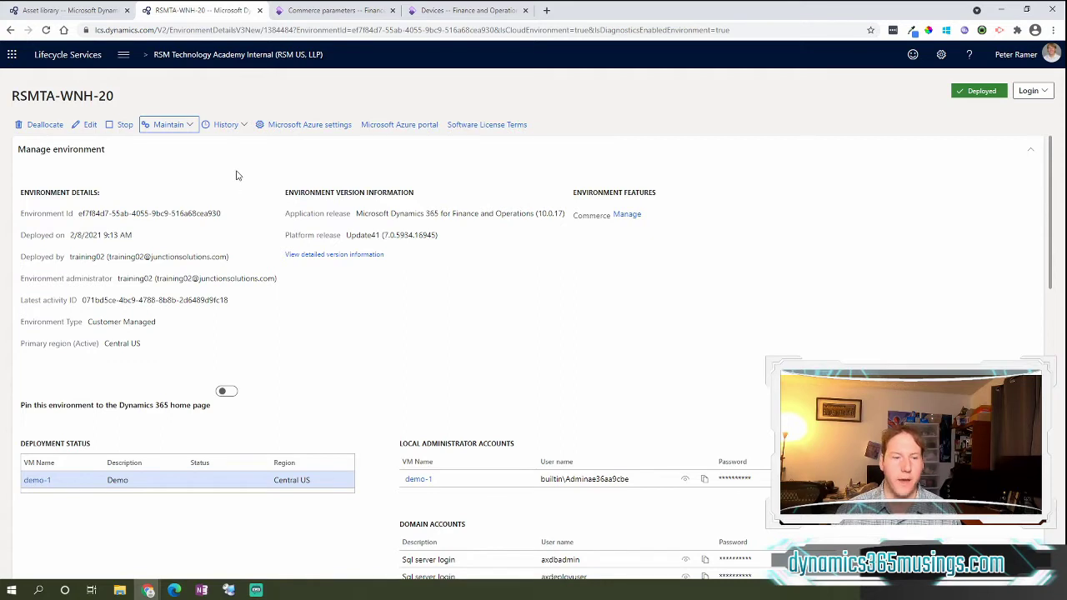
Step: In File Explorer, open the RetailSelfService Packages folder and examine the hardware station, Modern POS and store system installers
click(119, 590)
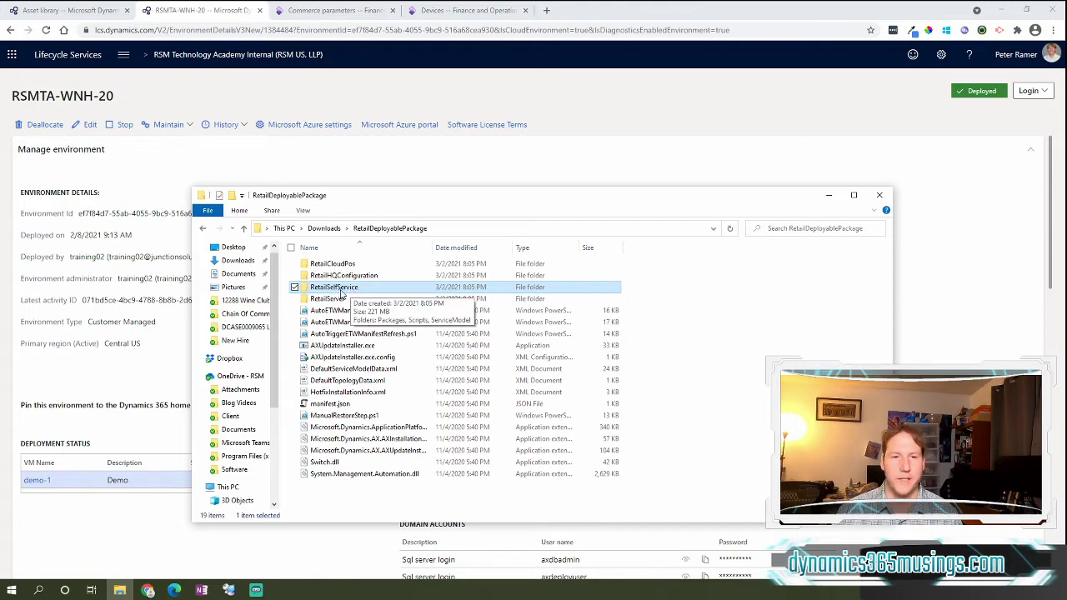
double_click(346, 289)
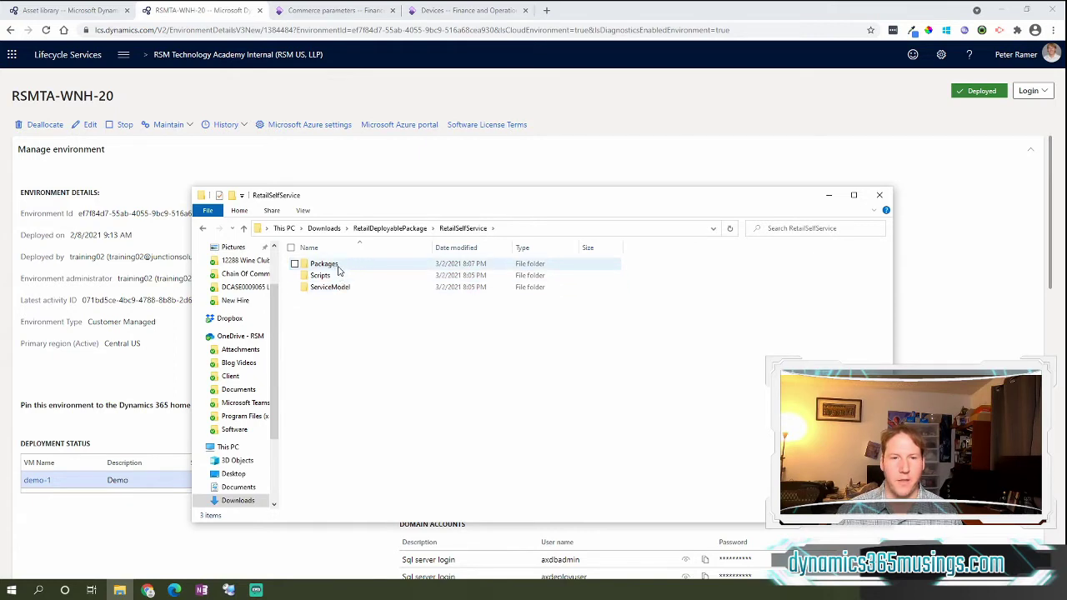
double_click(339, 266)
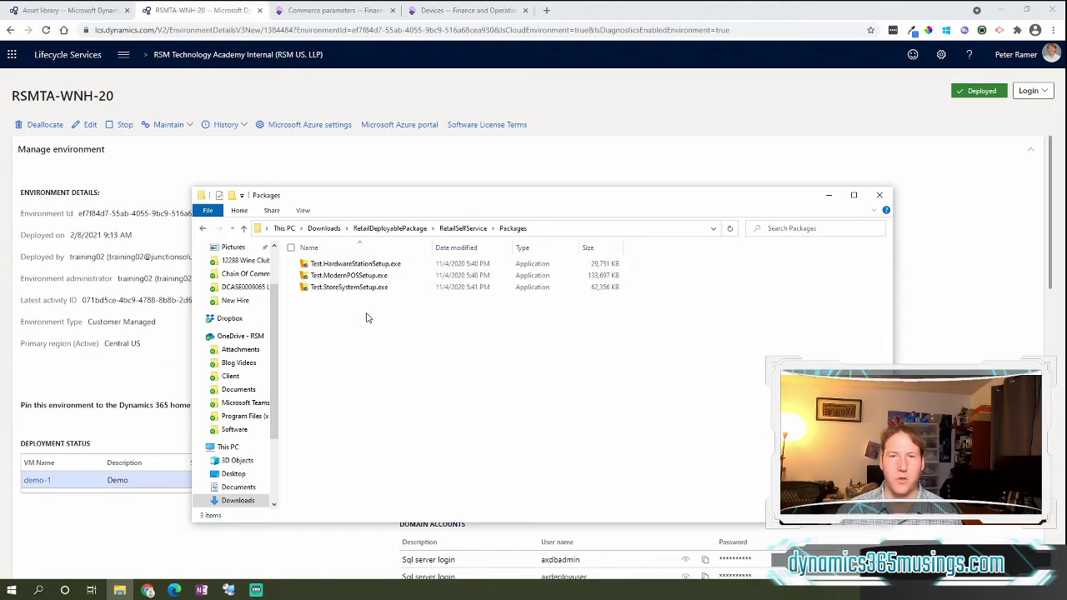
click(369, 265)
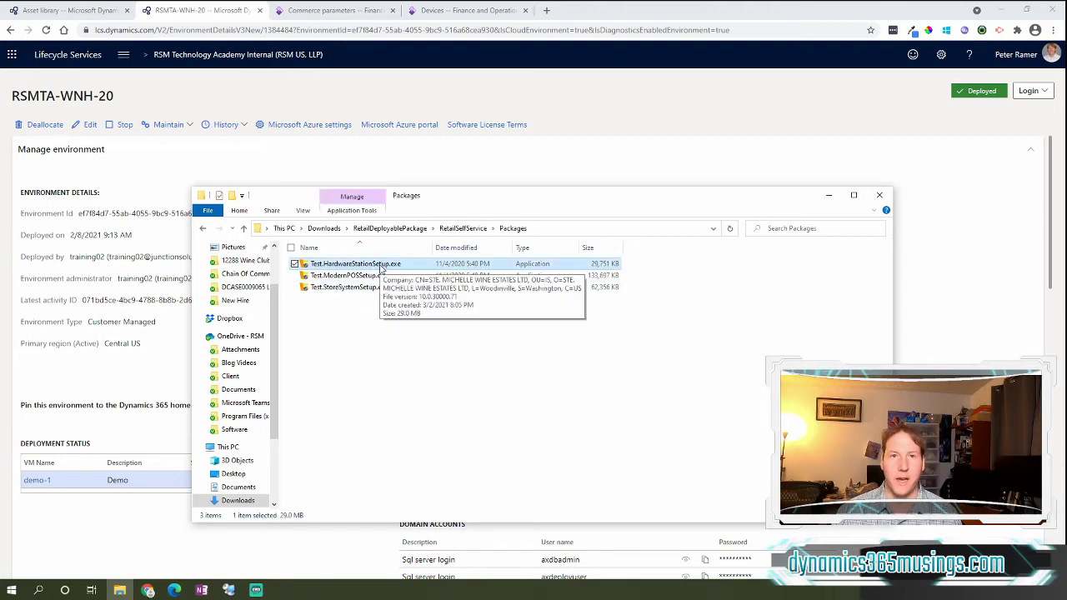
click(370, 277)
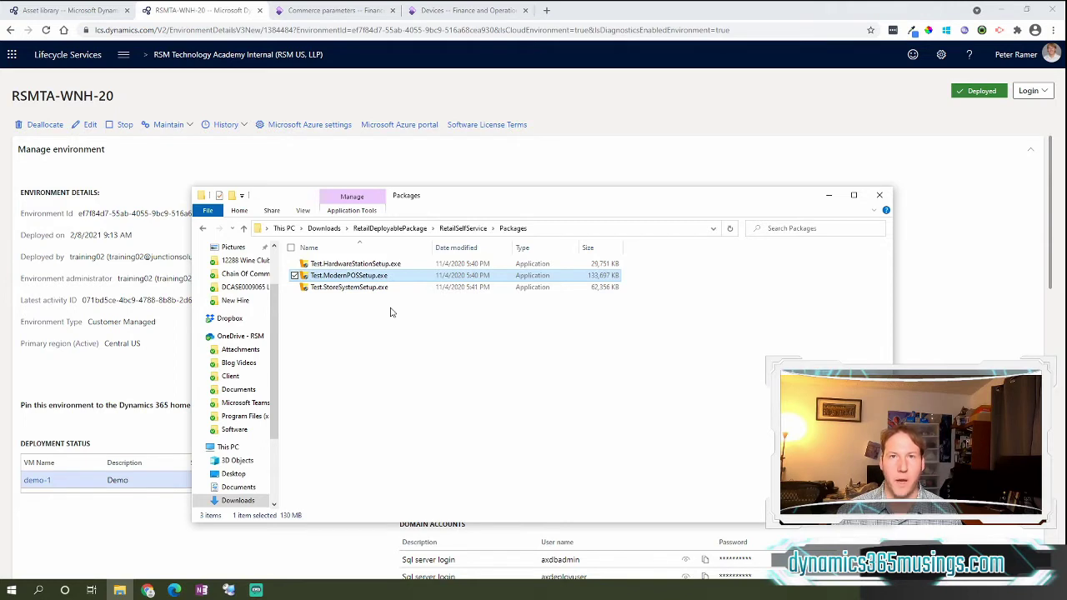
click(357, 288)
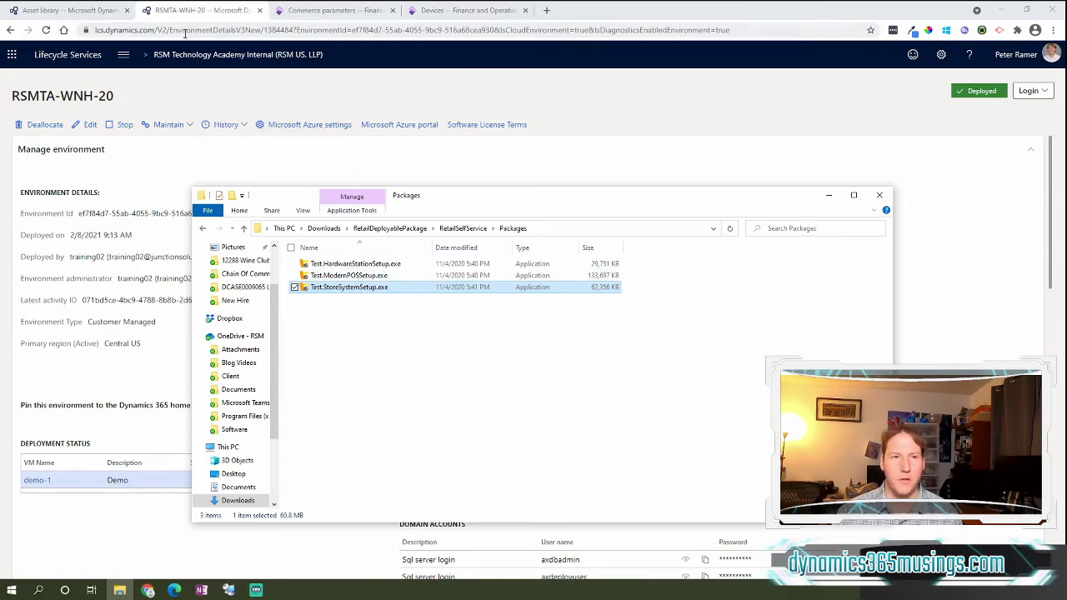
Step: In the Lifecycle Services asset library, start a new Retail Self-service package file named "Test MPOS Installer"
click(65, 11)
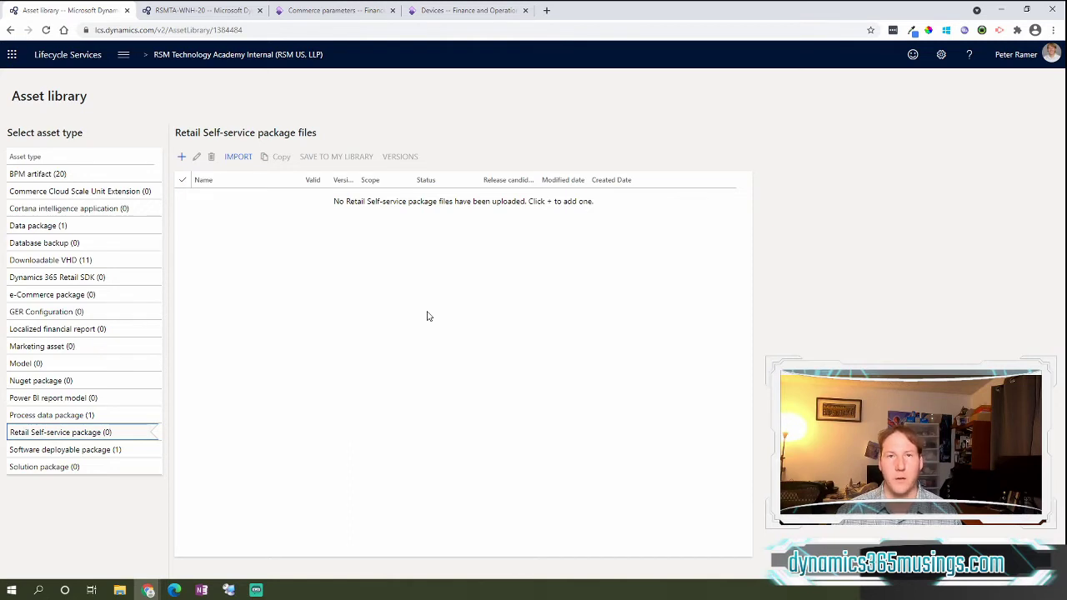
click(182, 158)
click(182, 159)
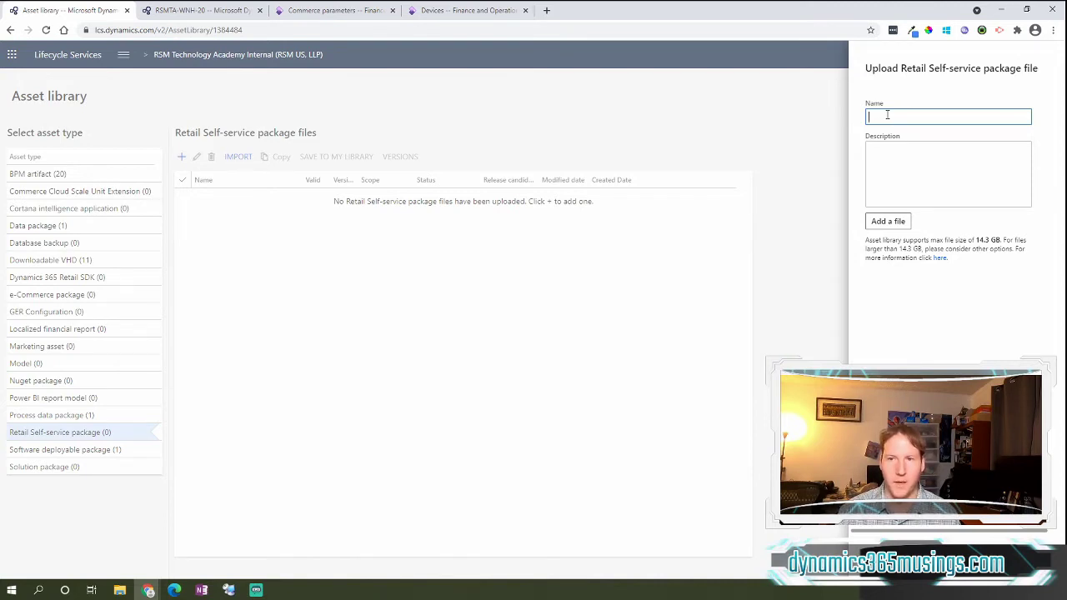
text(MPOS Installer)
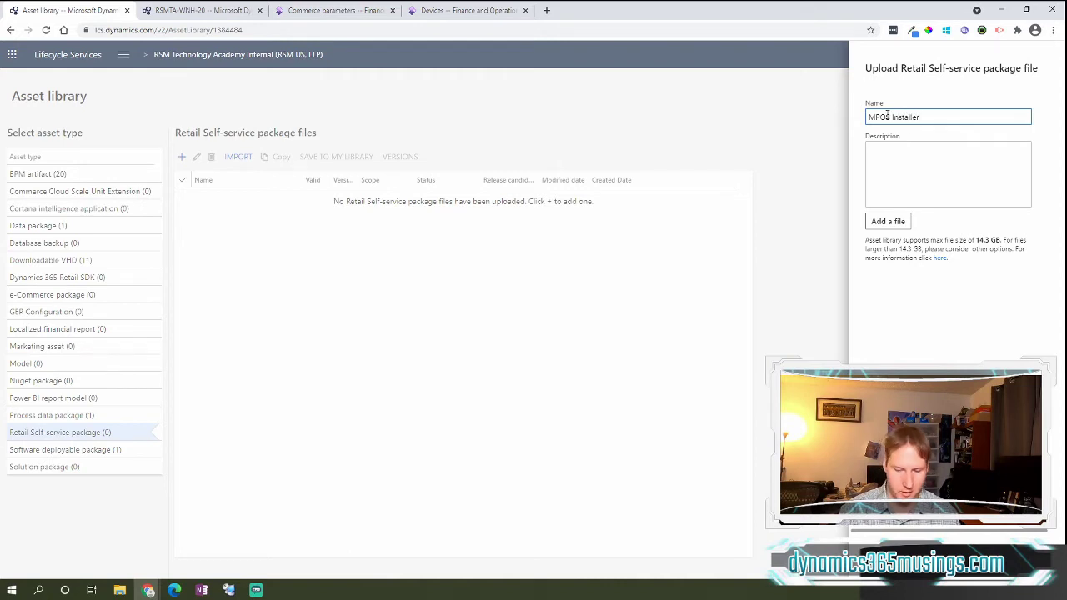
text(Test)
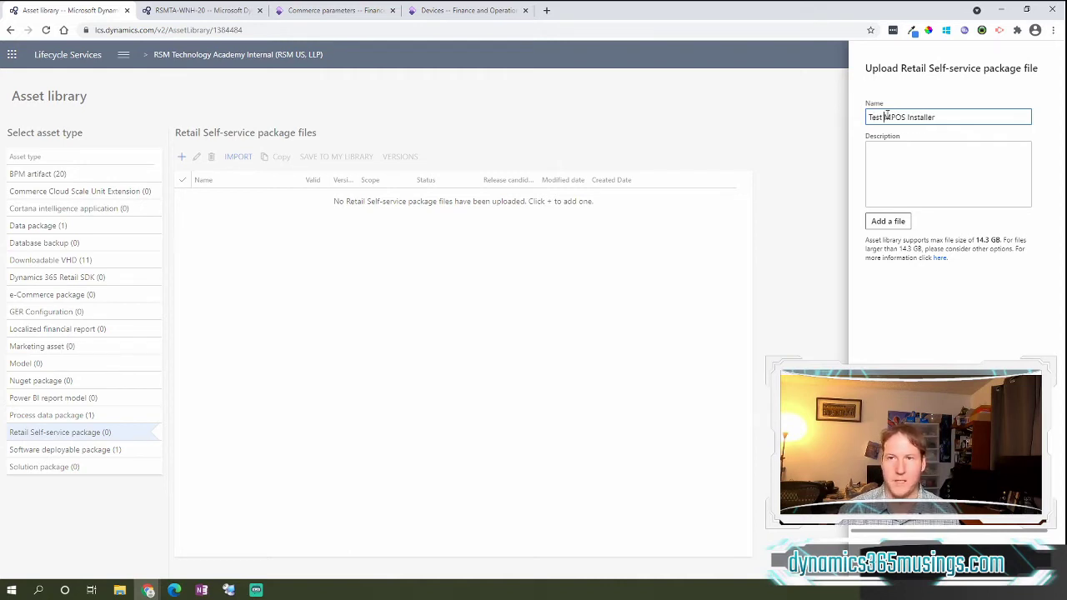
click(905, 183)
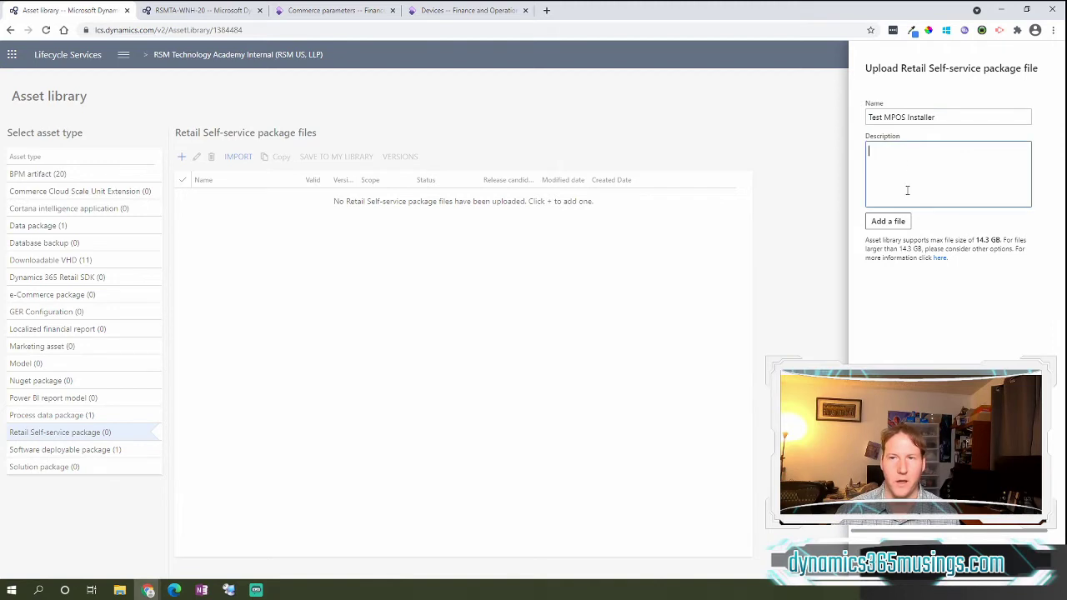
Step: Upload Test.ModernPOSSetup.exe from Downloads > RetailDeployablePackage > RetailSelfService > Packages to the new asset and finish adding it
click(901, 223)
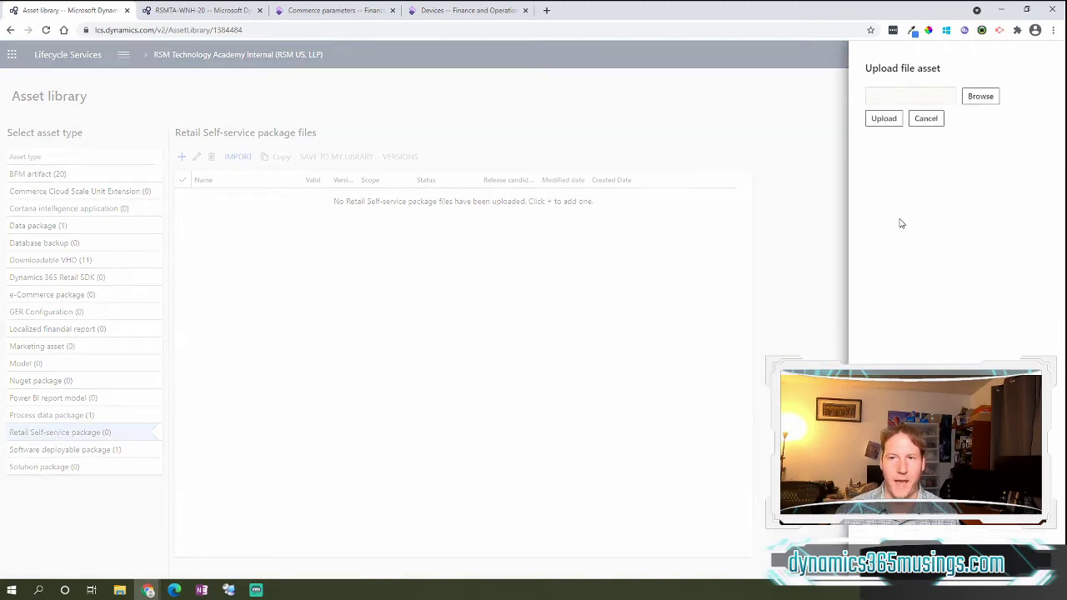
click(987, 100)
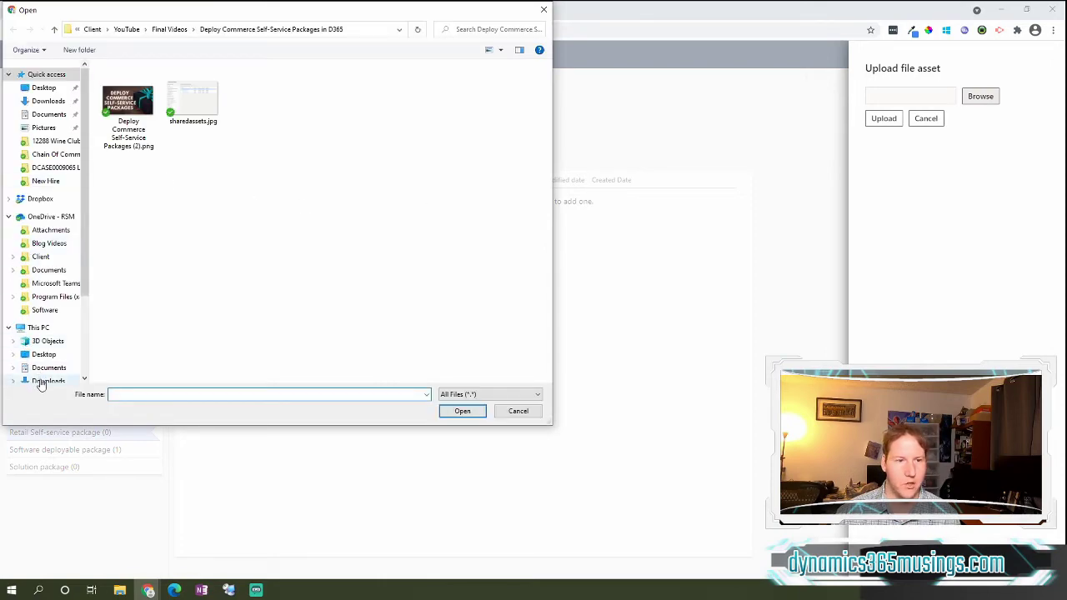
click(47, 381)
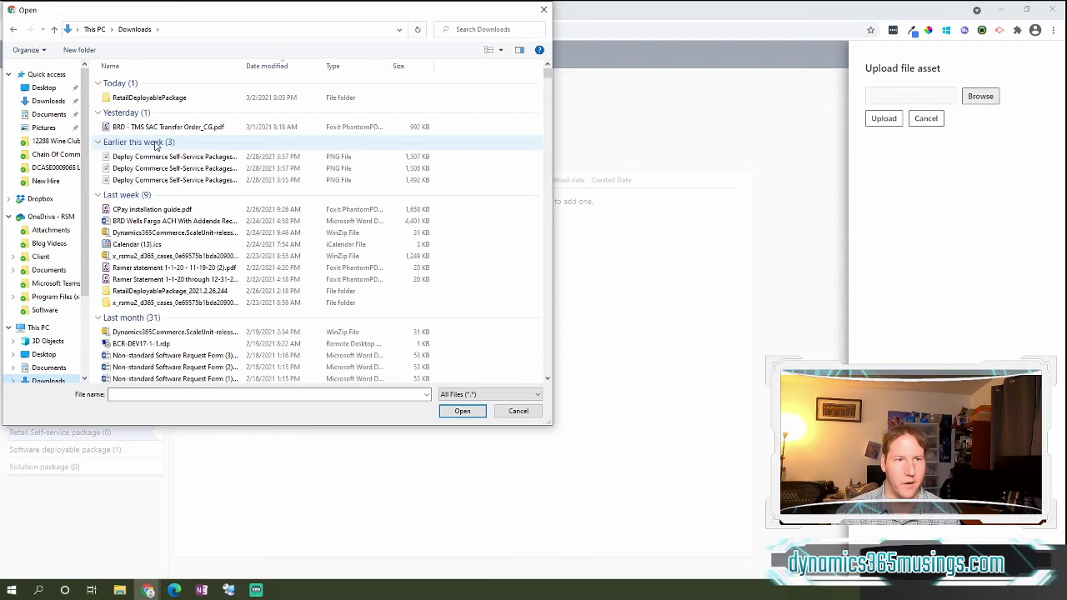
double_click(149, 97)
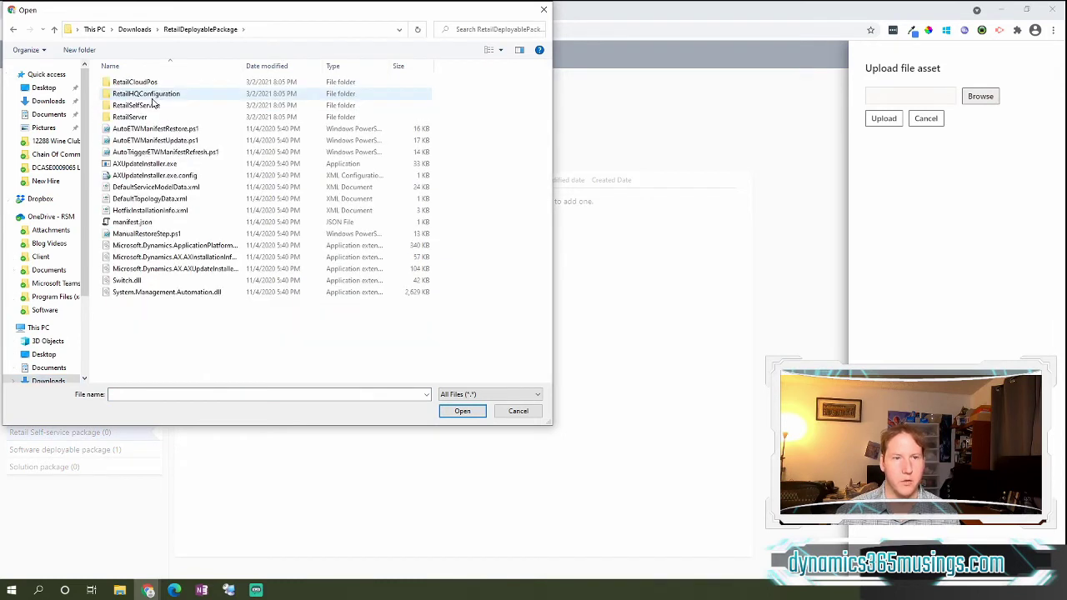
click(148, 109)
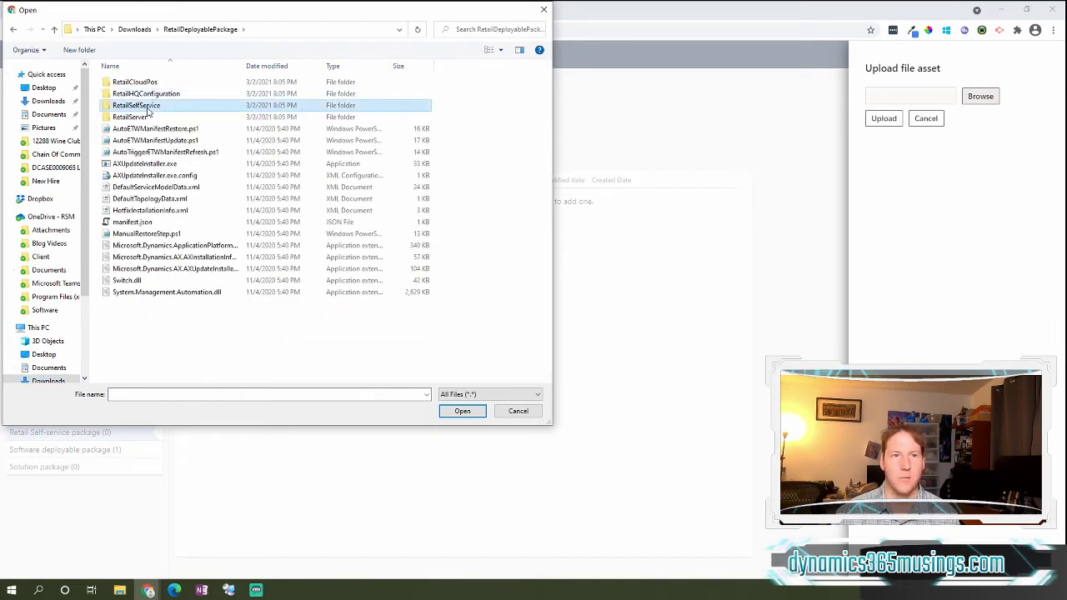
double_click(148, 107)
double_click(135, 83)
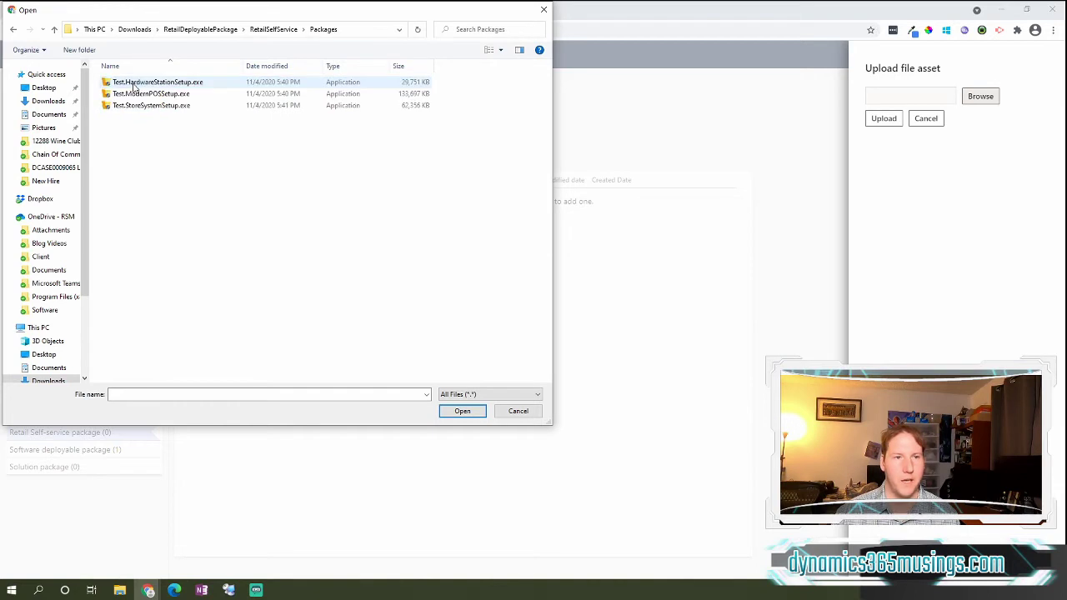
click(149, 95)
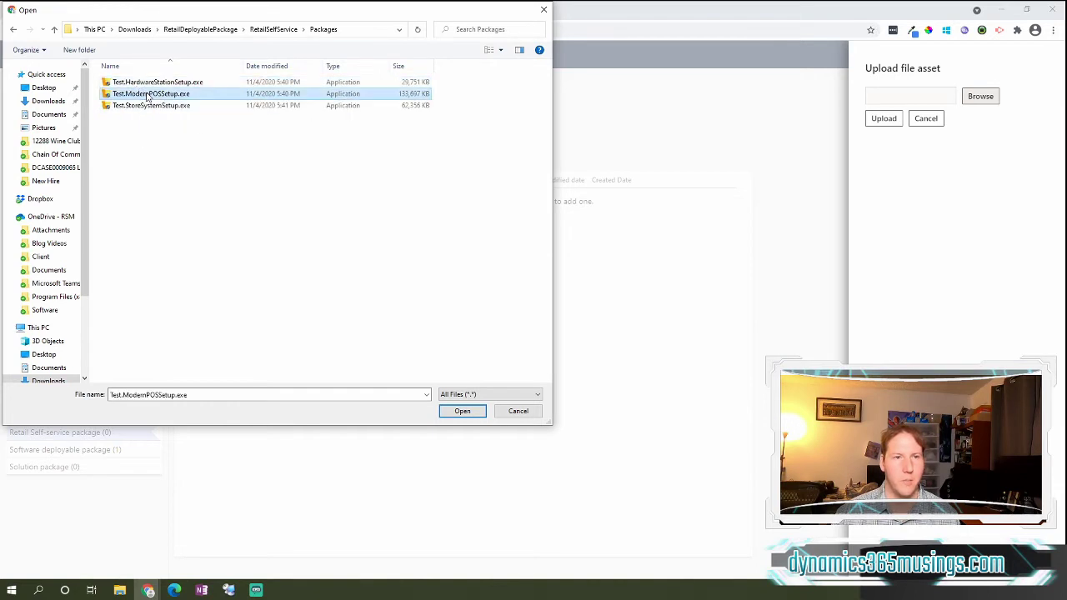
click(463, 411)
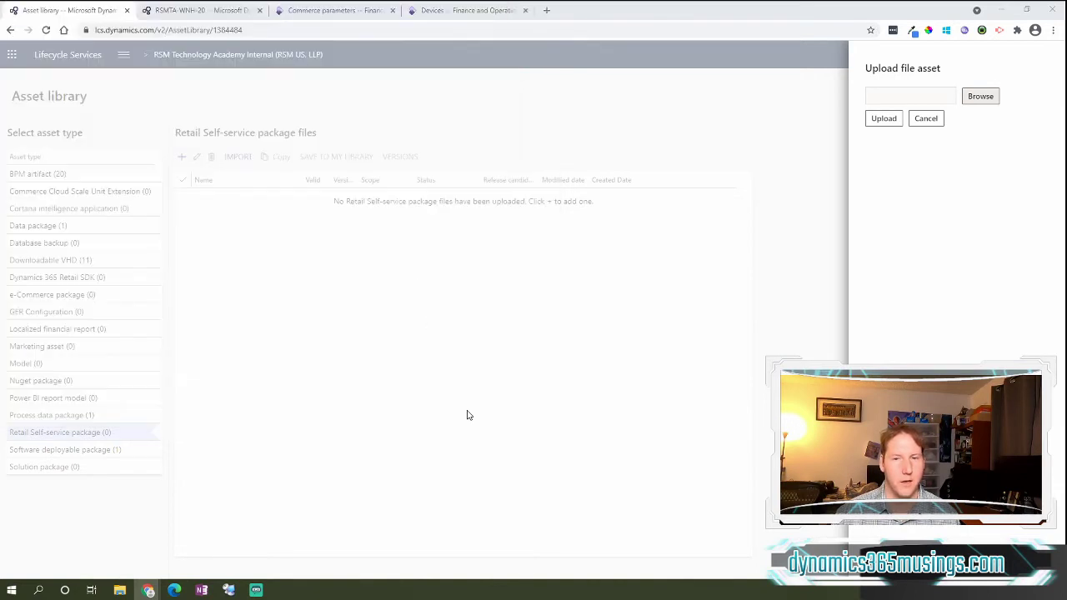
click(888, 123)
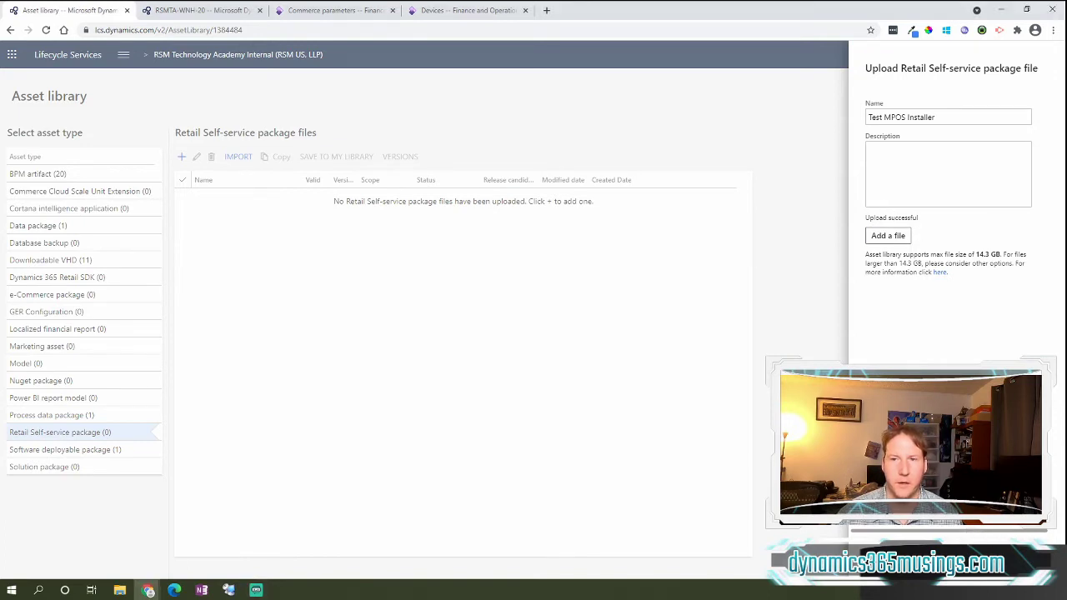
key(Escape)
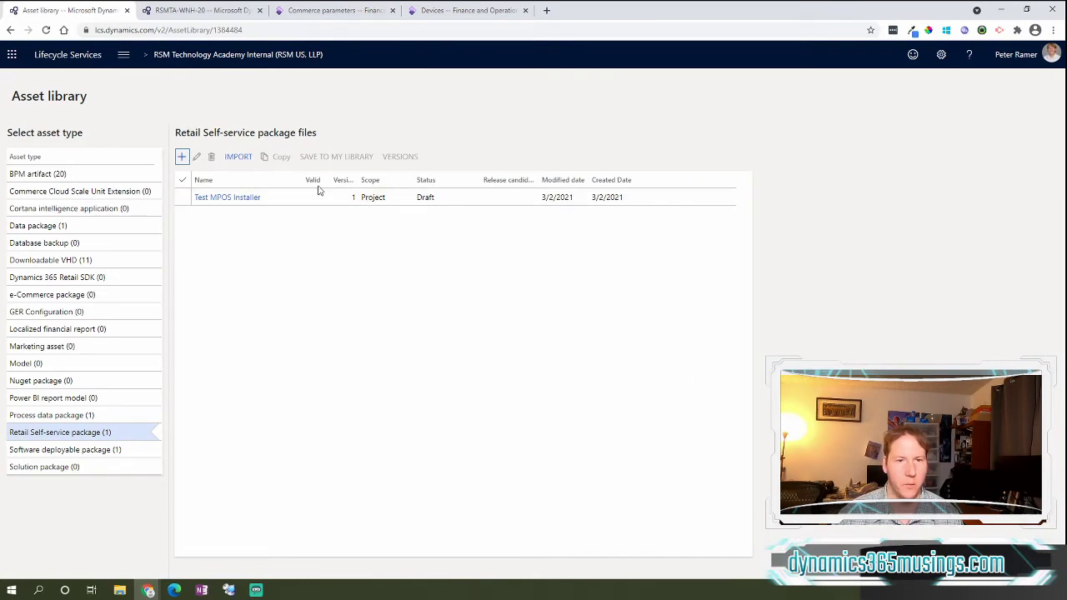
Step: Add a Retail Self-service package named "Test Hardware Station" and upload Test.HardwareStationSetup.exe to it
click(183, 158)
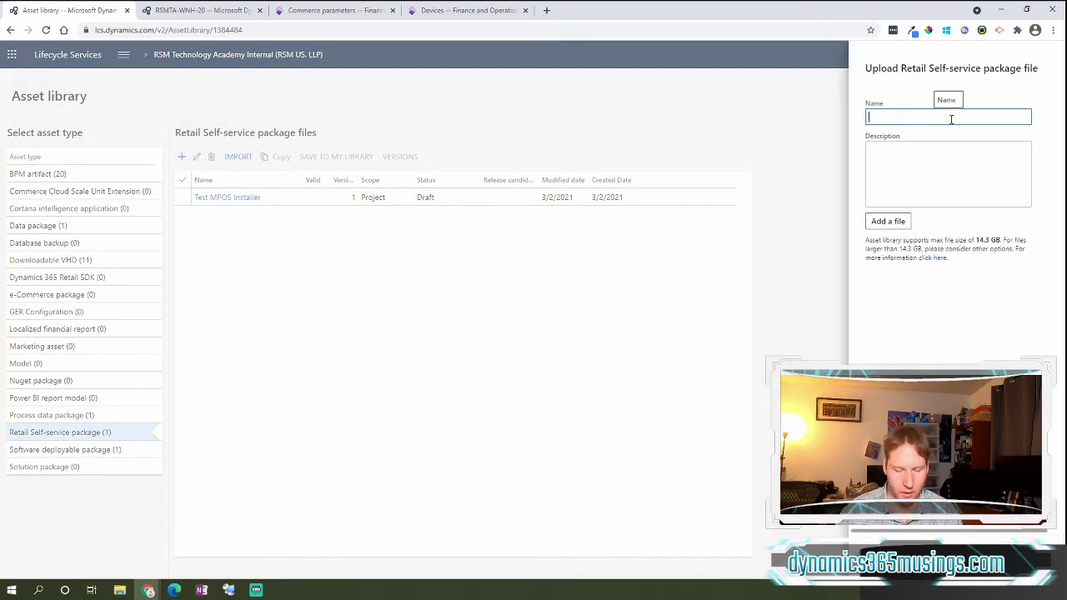
text(Test Hardware Station)
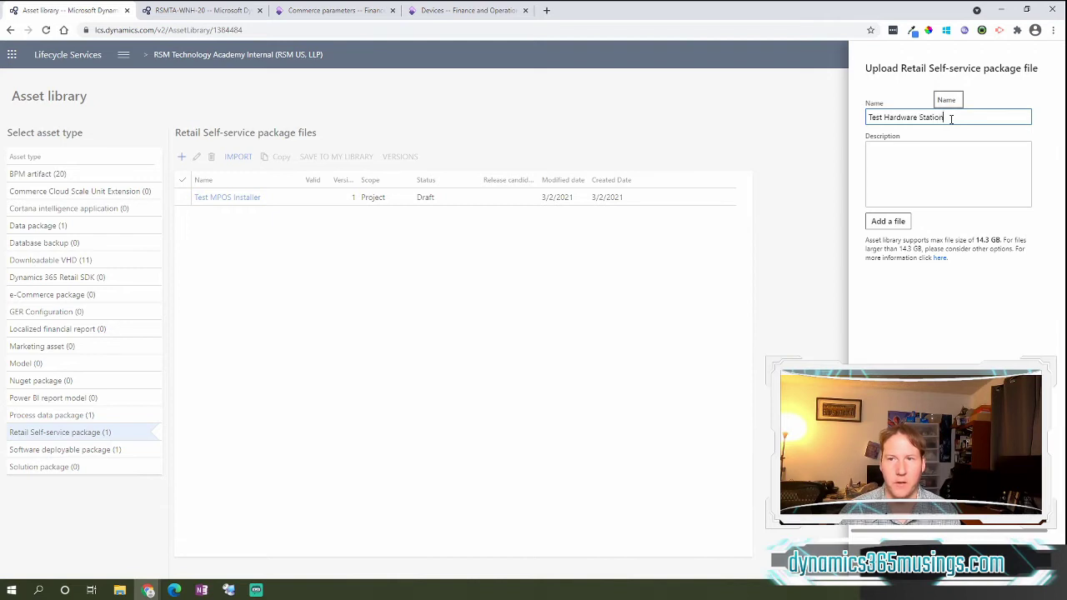
click(888, 221)
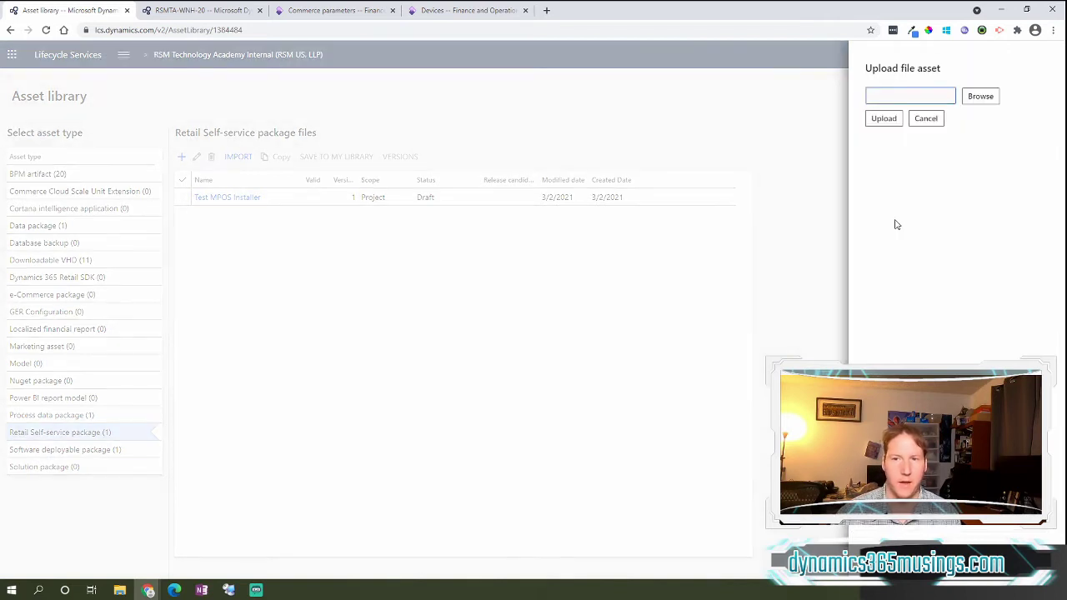
click(981, 97)
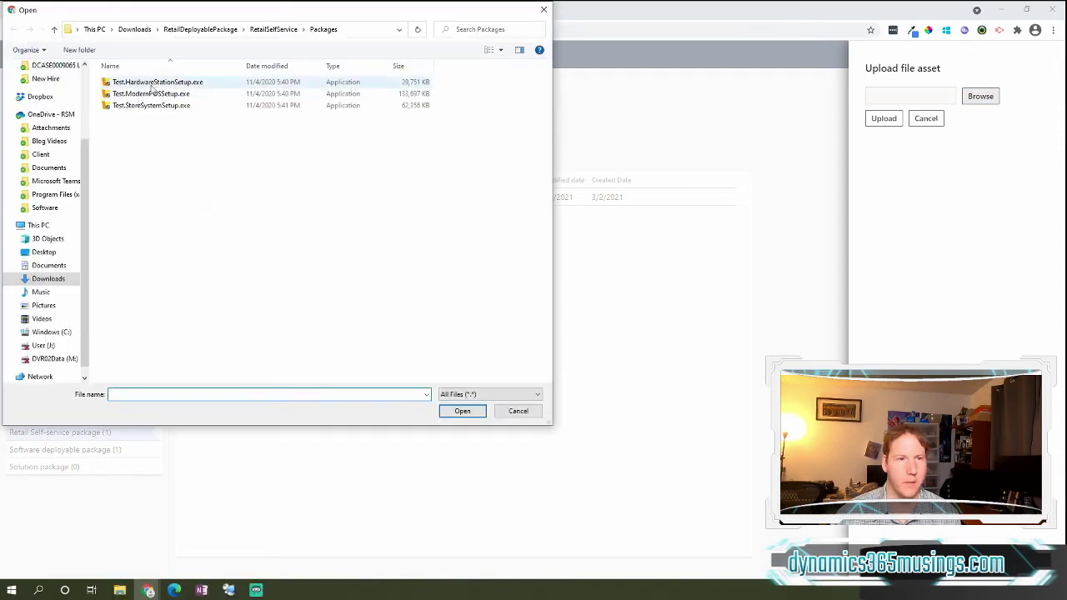
click(157, 82)
click(442, 414)
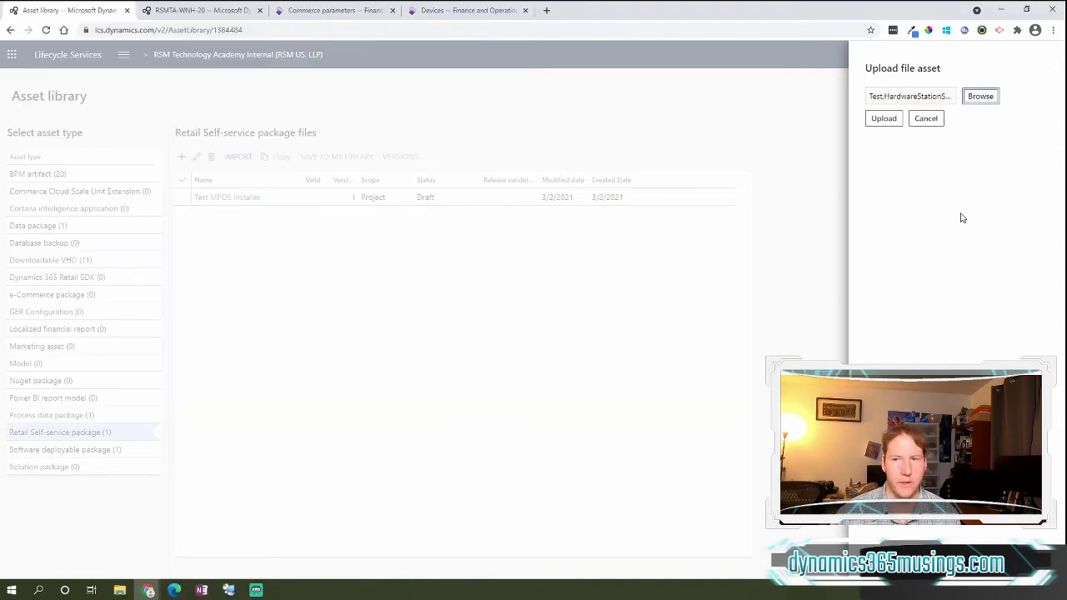
click(884, 119)
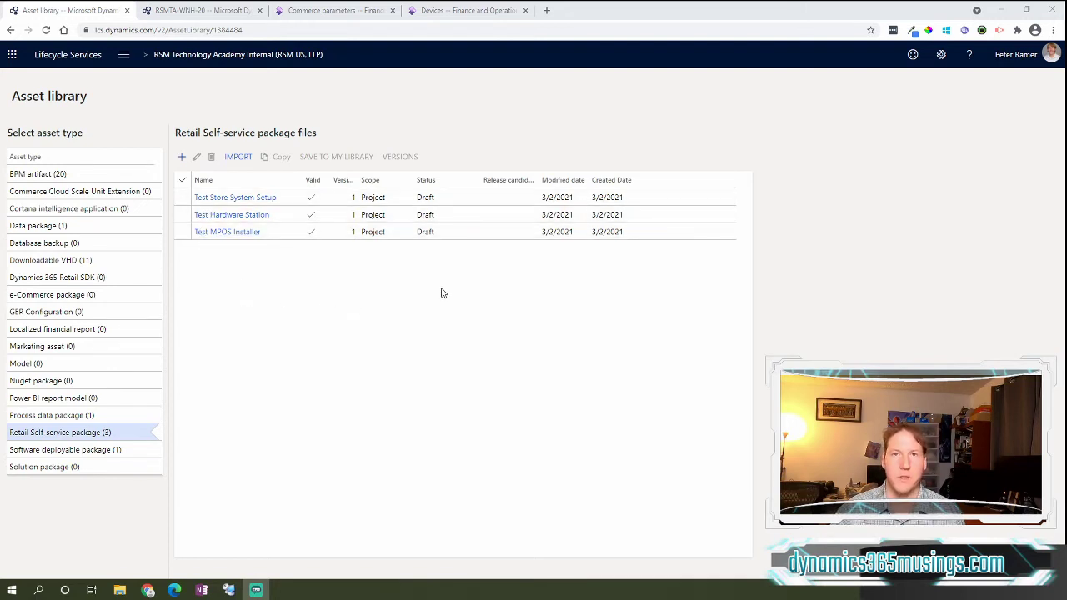
Step: Switch to Finance and Operations and review the Channel deployment settings in Commerce parameters, including the page's search listing
click(203, 12)
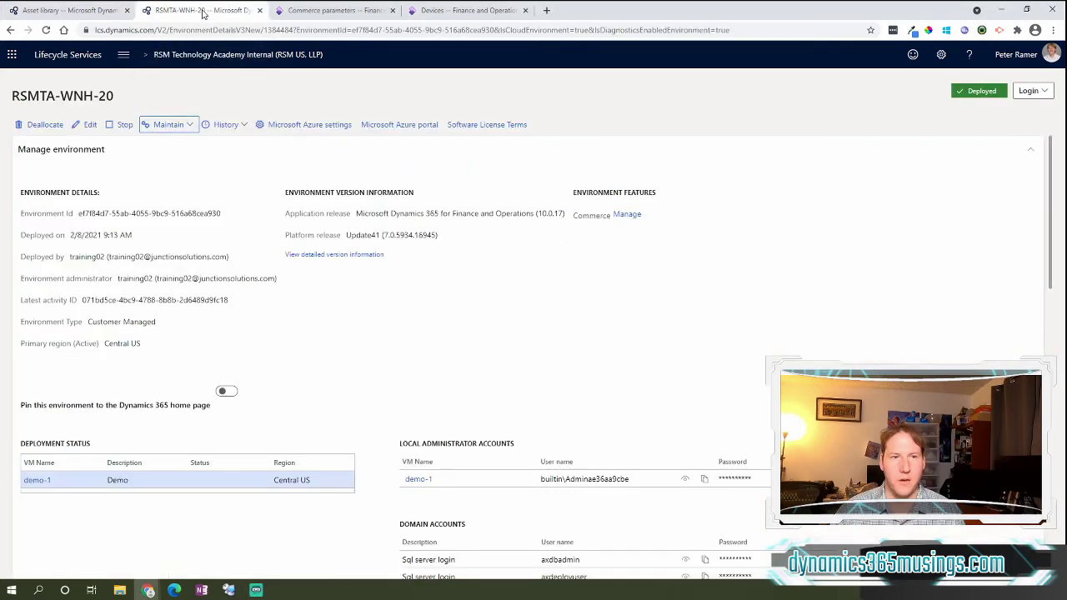
click(321, 11)
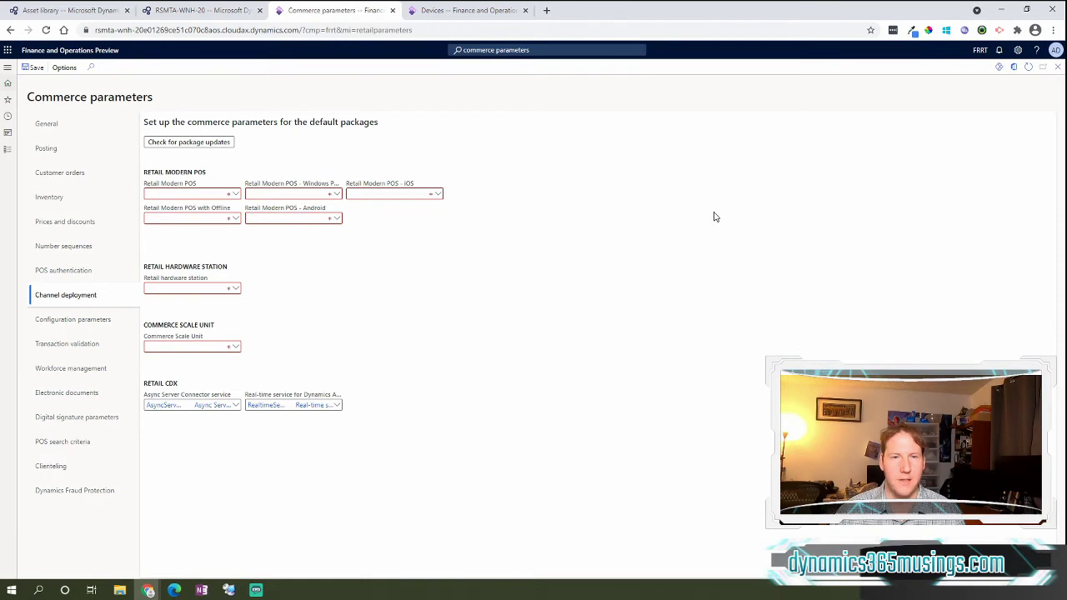
click(554, 58)
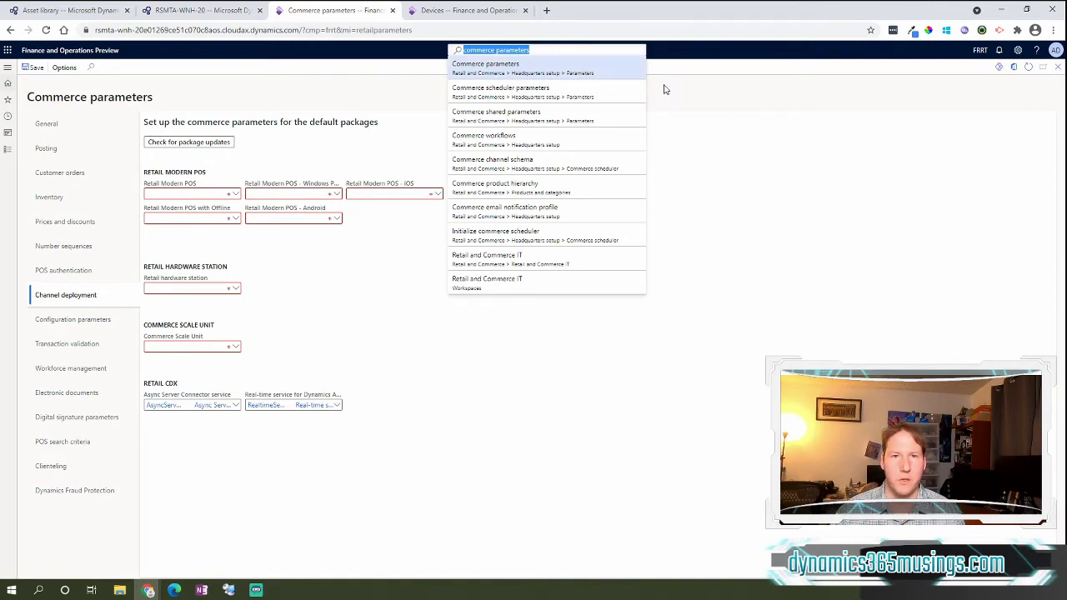
click(827, 218)
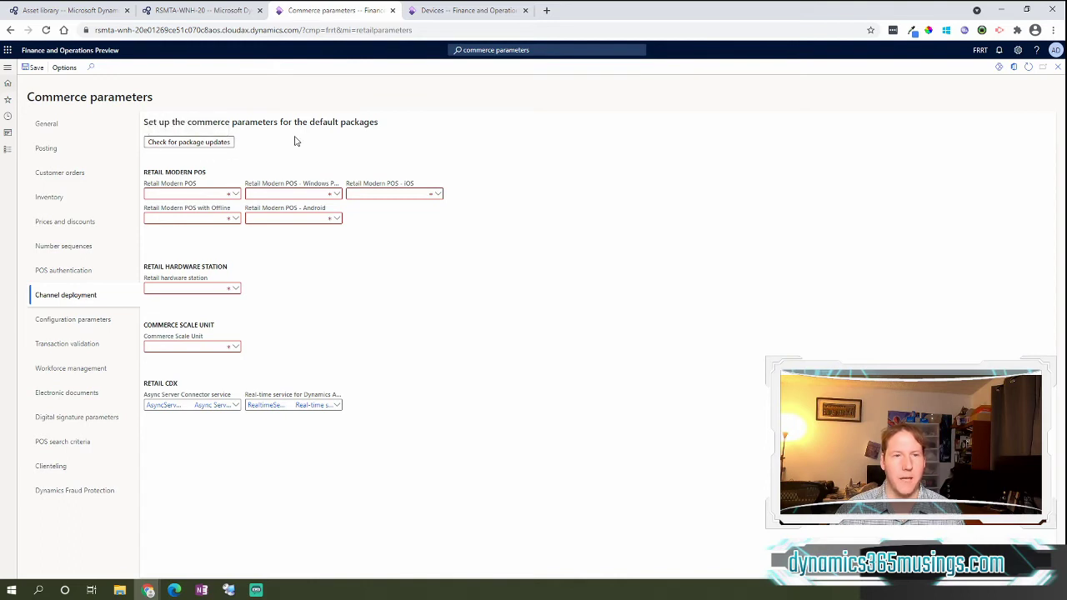
Step: Check for package updates and set the Retail Modern POS default package to "Test MPOS Installer", version 10.0.30000.71
click(217, 143)
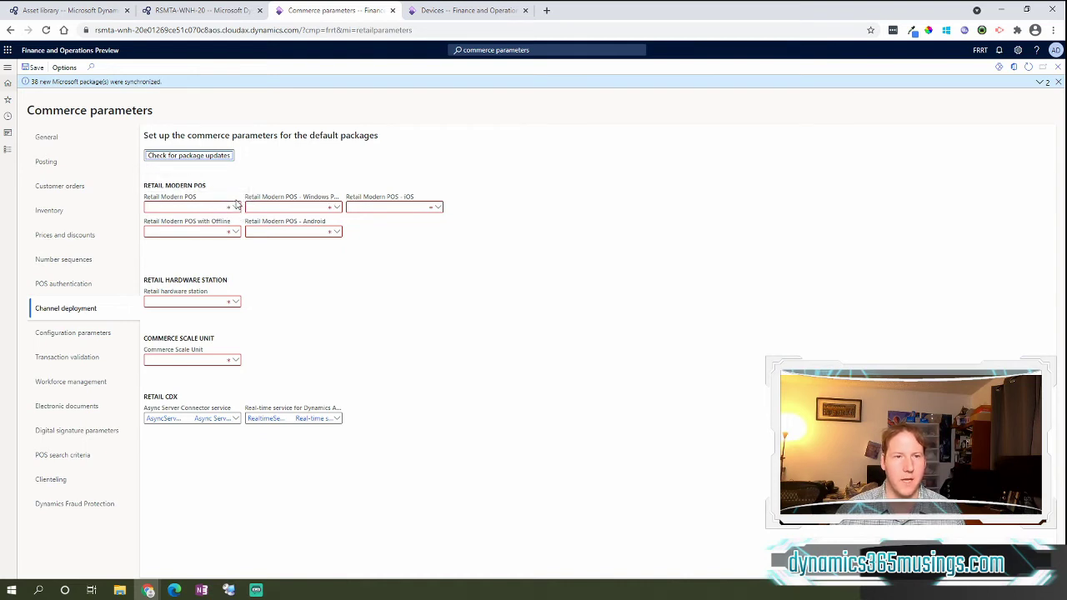
click(236, 207)
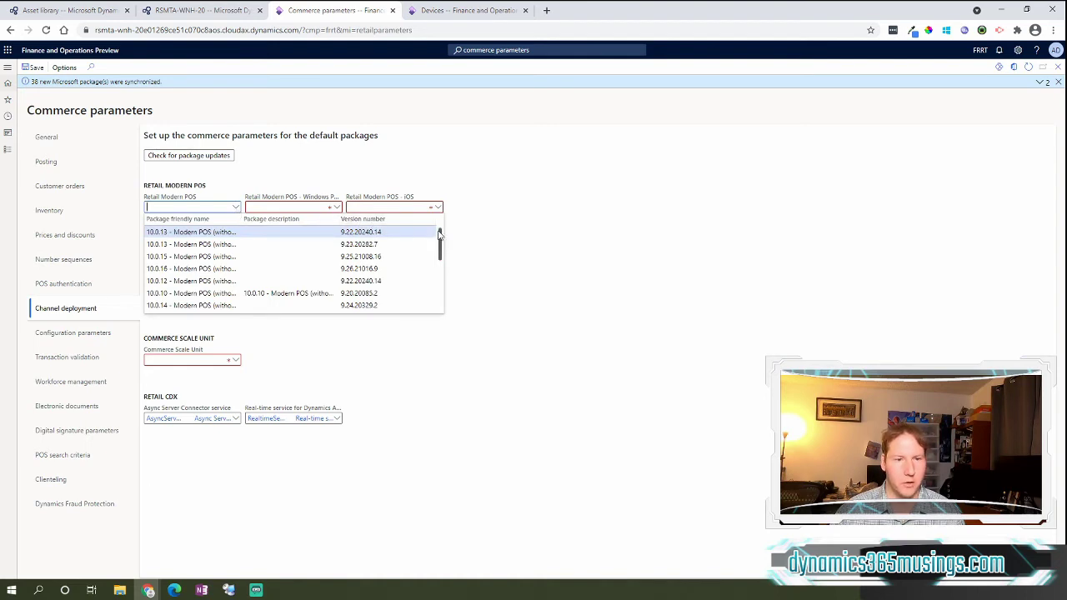
drag(441, 239, 441, 265)
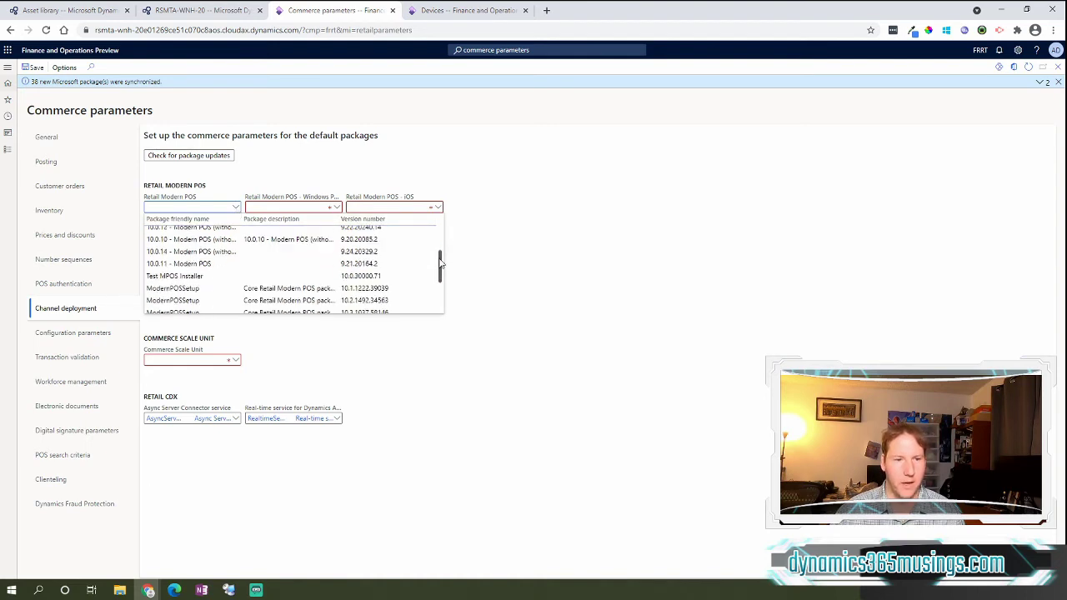
click(370, 276)
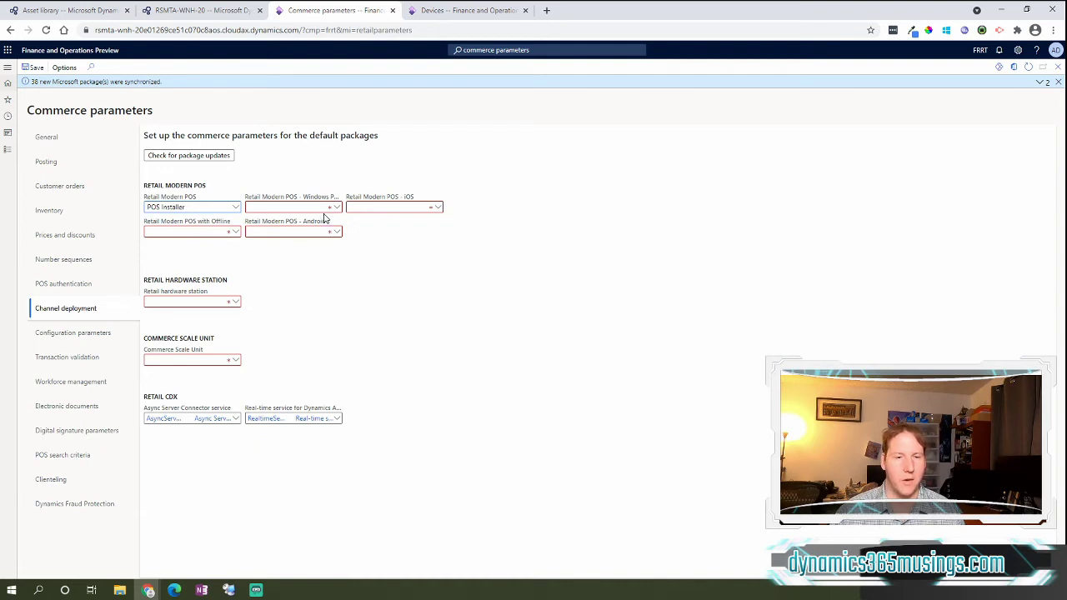
Step: Set the Retail hardware station default package to "Test Hardware Station", version 10.0.30000.71
click(236, 304)
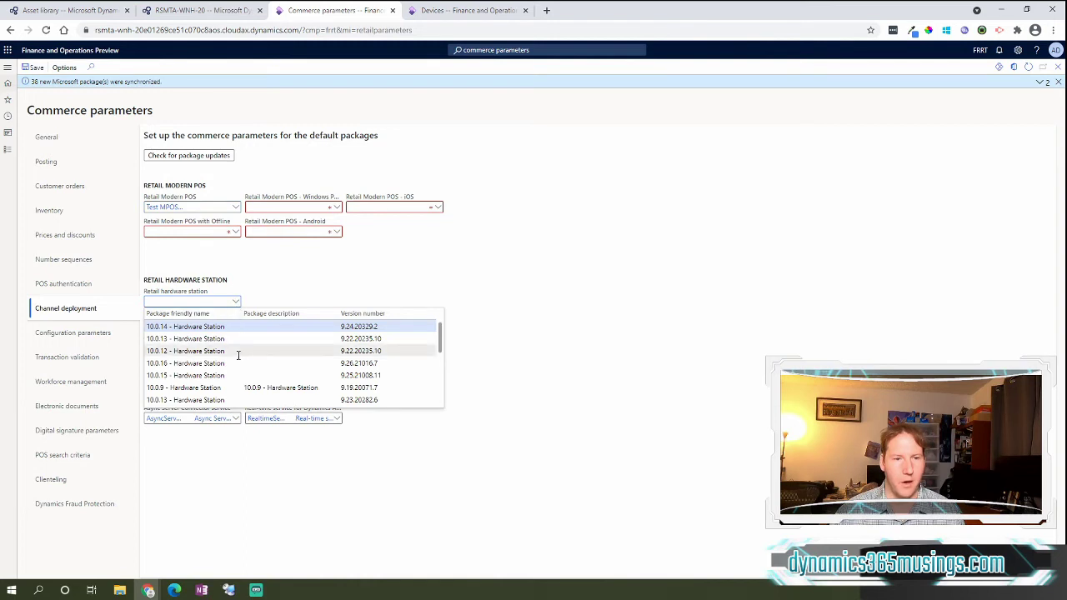
scroll(236, 360, down, 2)
click(204, 370)
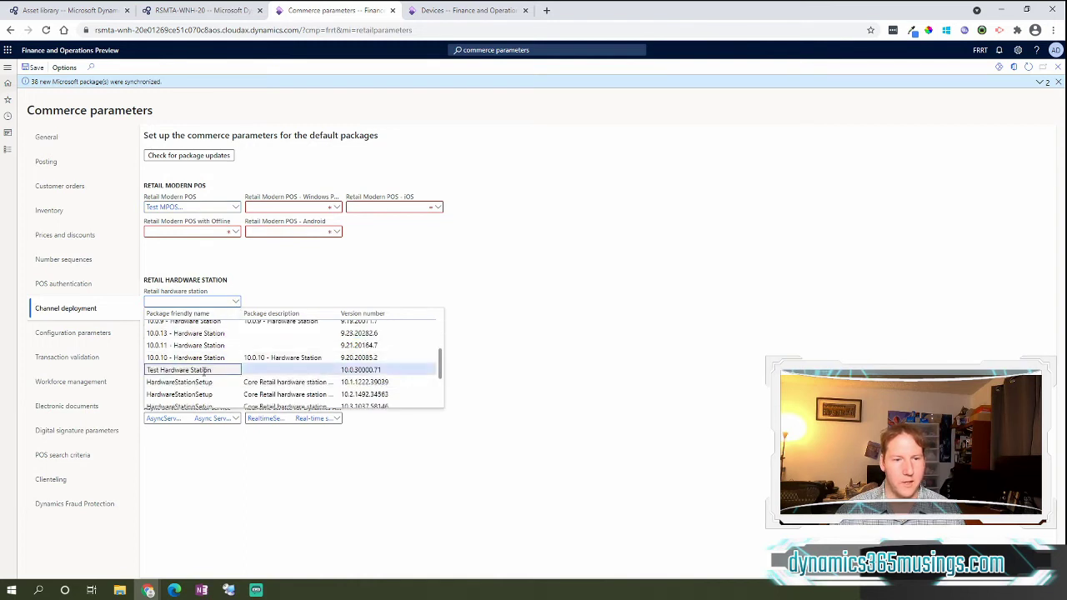
Step: Set the Commerce Scale Unit default package to "Test Store System Setup", version 10.0.30000.71, and save the parameters
click(236, 360)
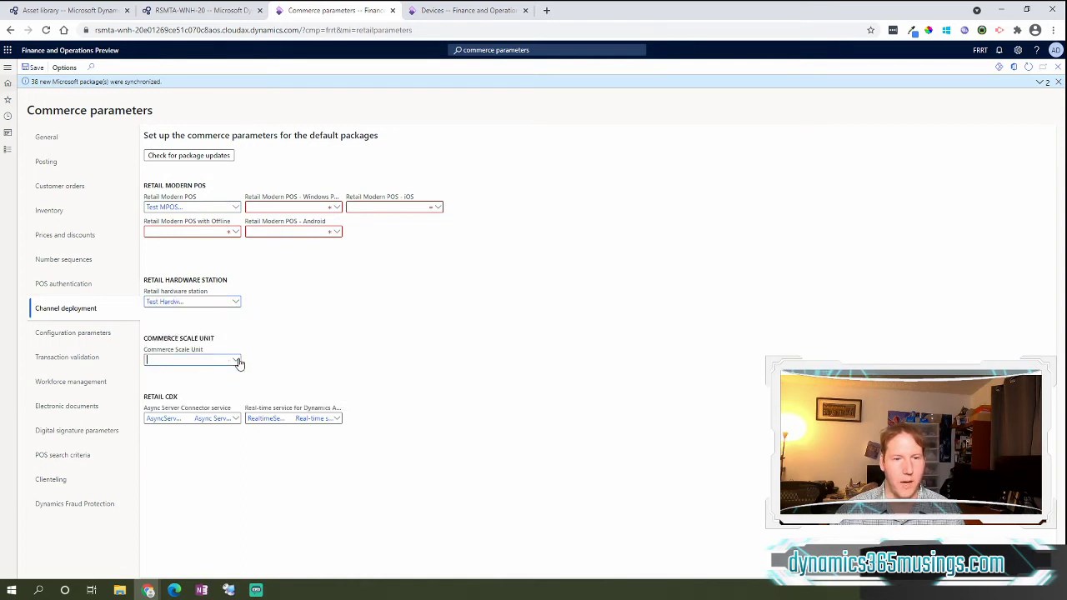
scroll(221, 428, down, 4)
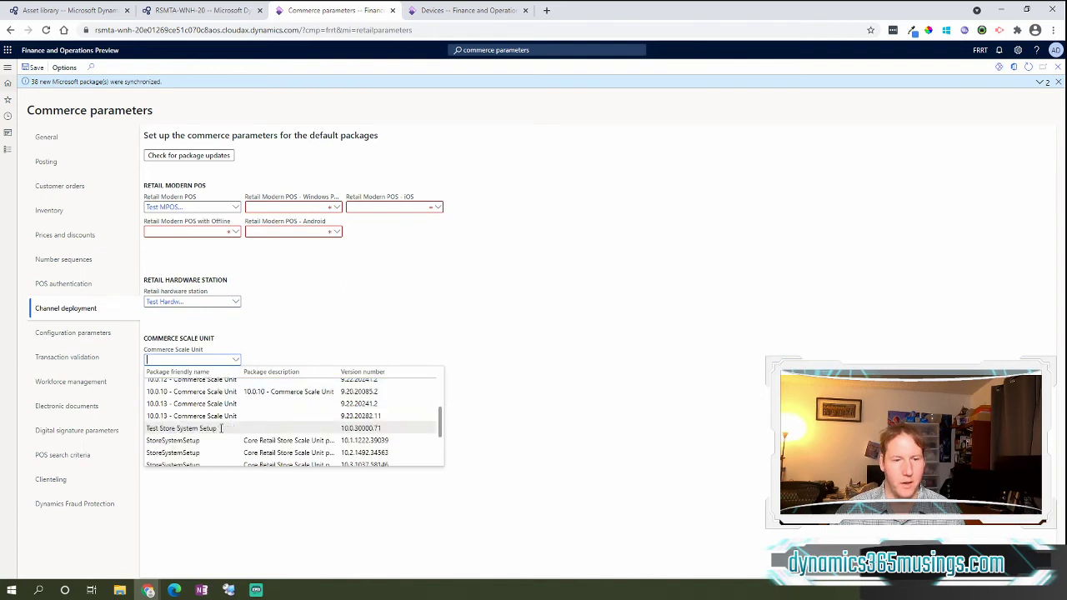
scroll(221, 428, up, 2)
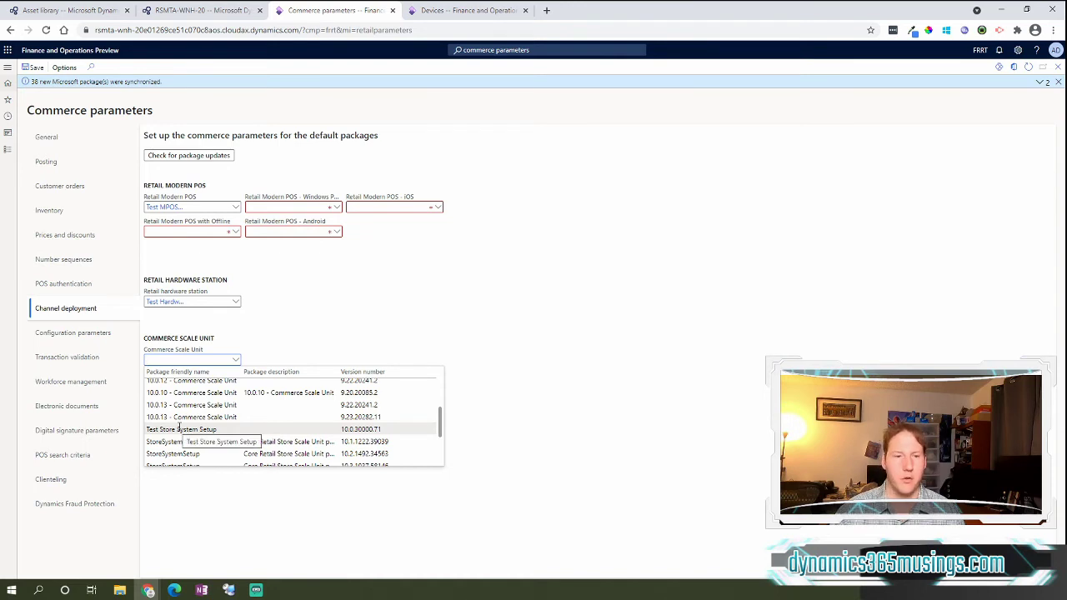
click(180, 428)
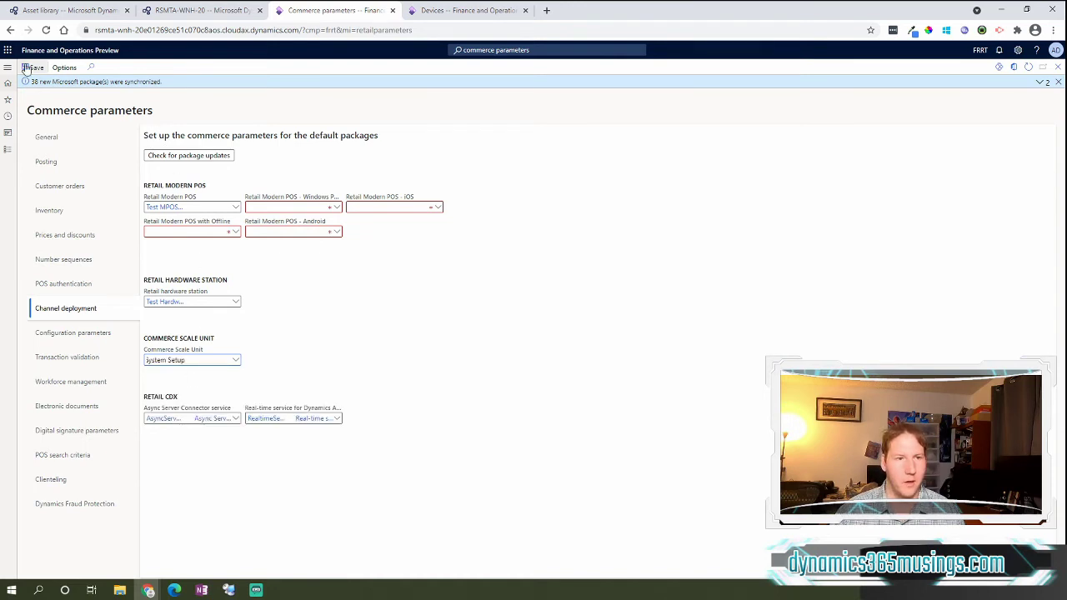
click(26, 69)
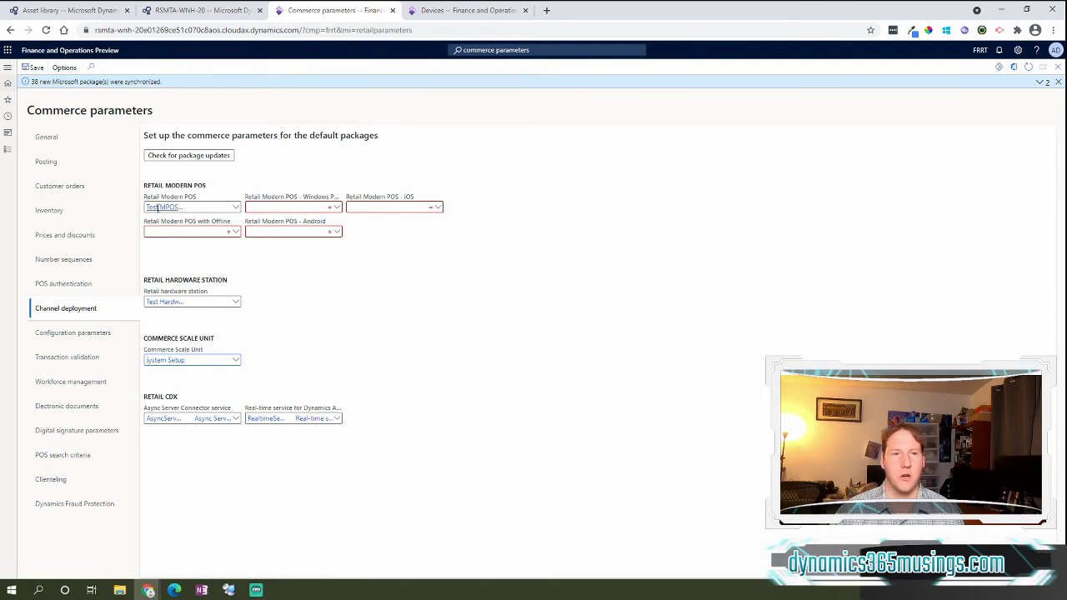
Step: Switch to the Devices page, look up its search listing, and examine the download choices for device BNG-2
click(433, 12)
click(508, 49)
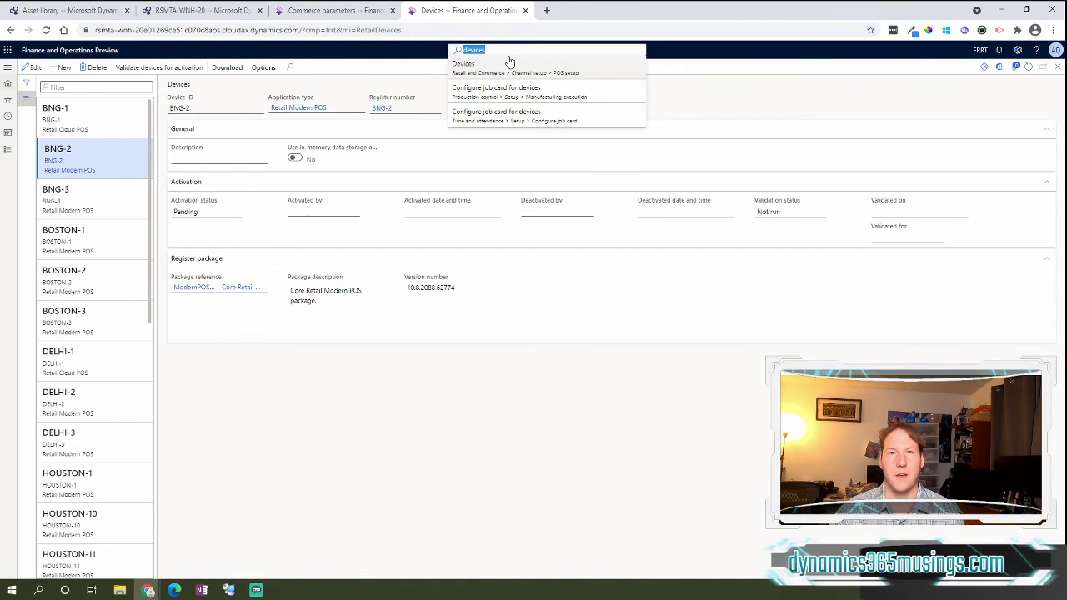
click(349, 403)
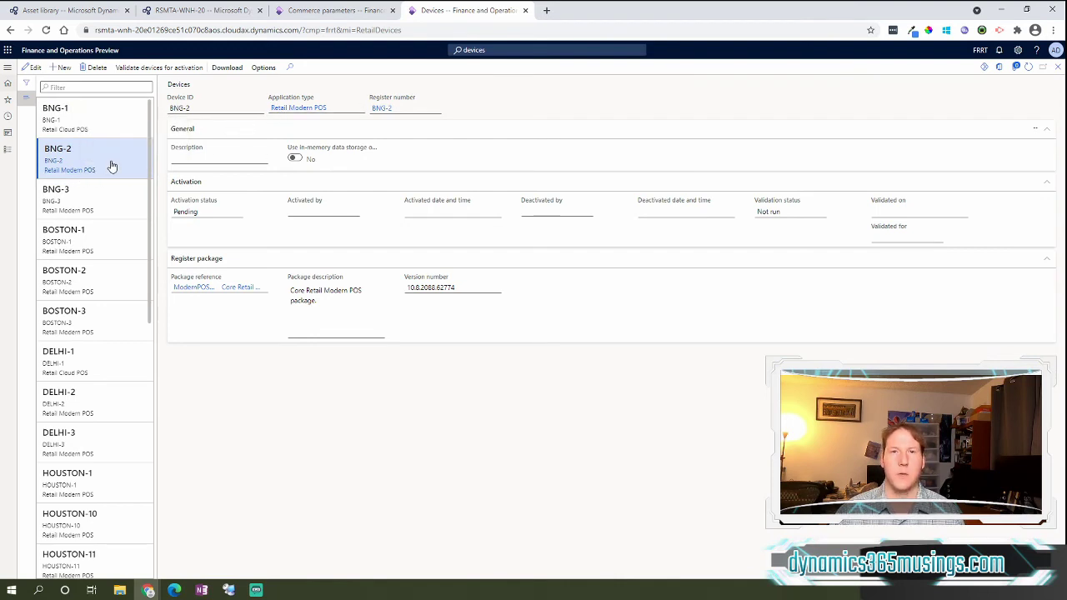
click(228, 69)
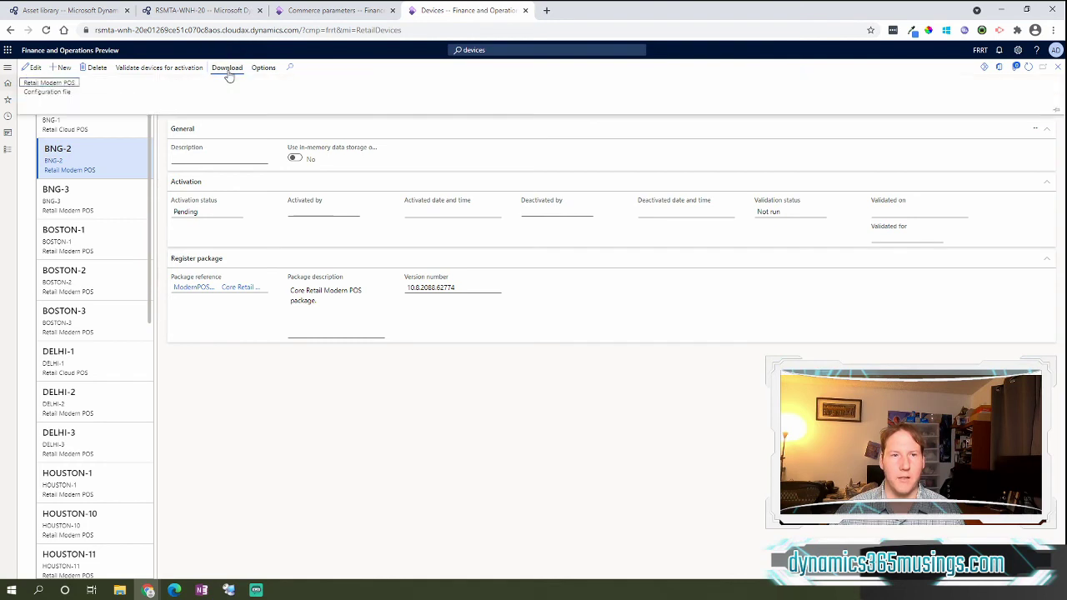
click(72, 101)
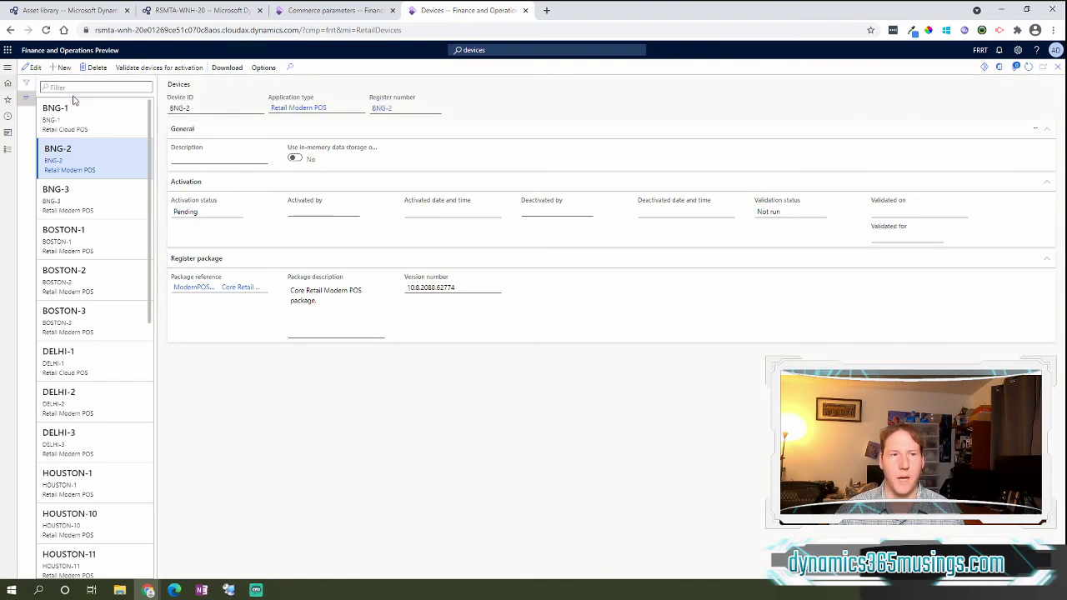